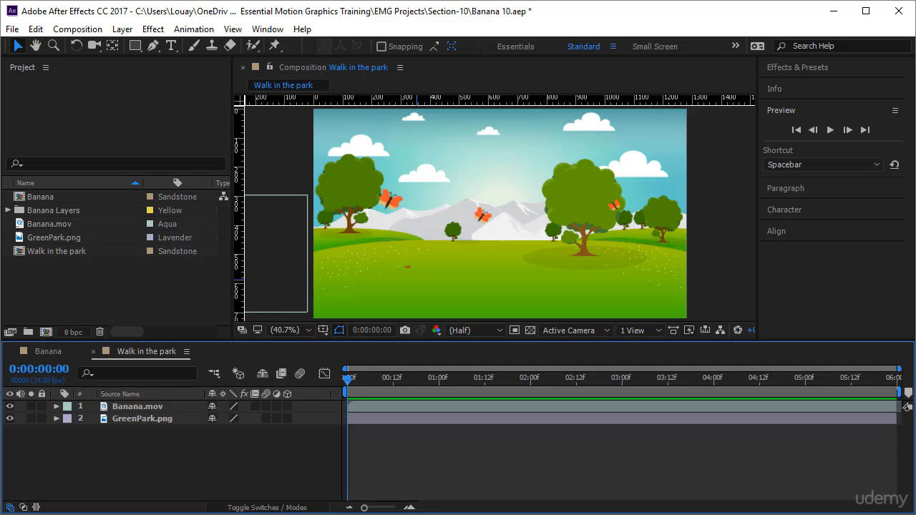
- Duplicate the Walk in the park composition, open the copy, and close the original composition's timeline
{"action": "left_click", "coordinate": [125, 250]}
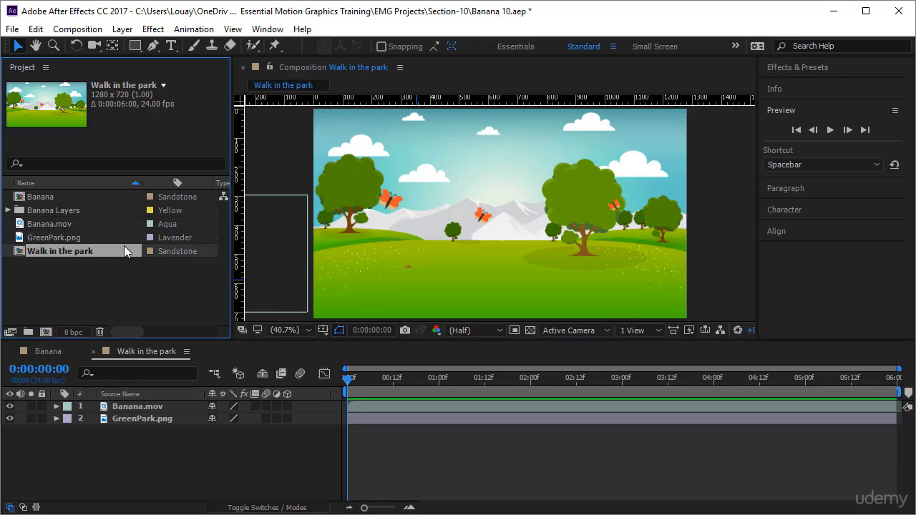
{"action": "key", "text": "ctrl+d"}
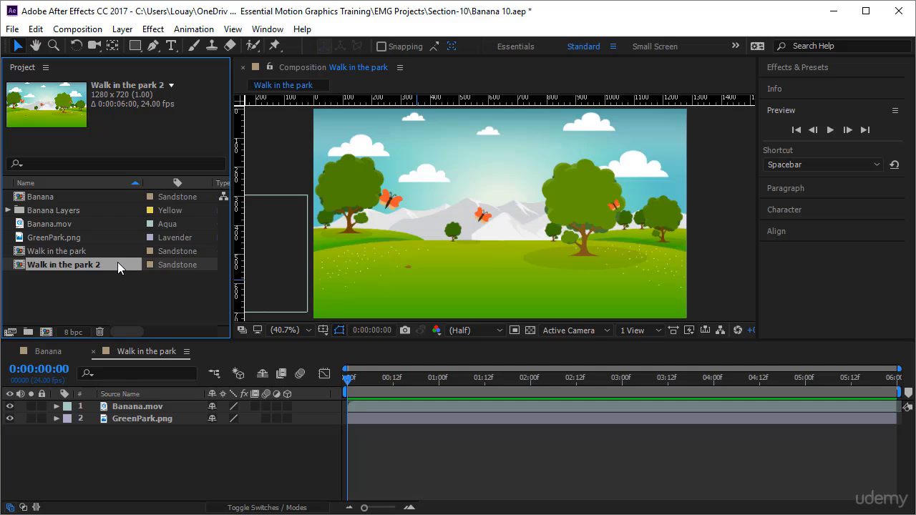
{"action": "double_click", "coordinate": [117, 264]}
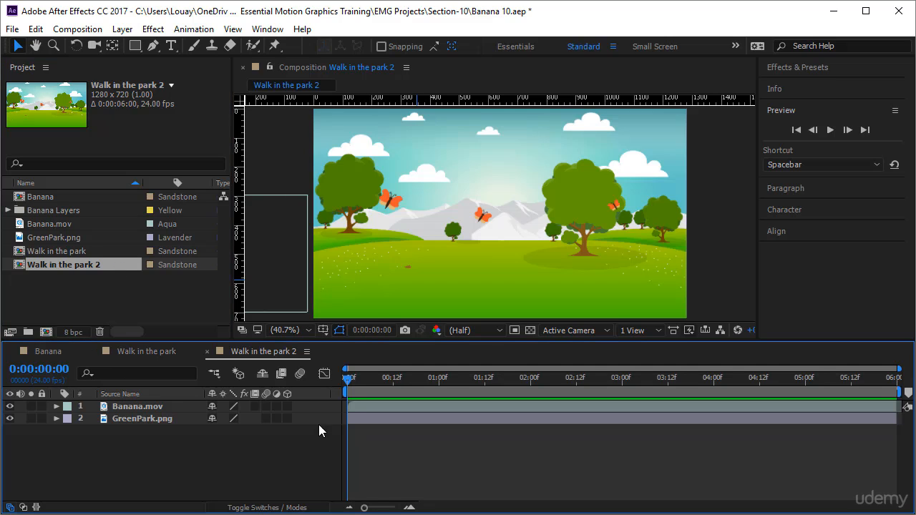
{"action": "left_click", "coordinate": [94, 351]}
- Replace the Banana.mov layer with the Banana composition above GreenPark.png and preview the animation from the start
{"action": "left_click", "coordinate": [136, 406]}
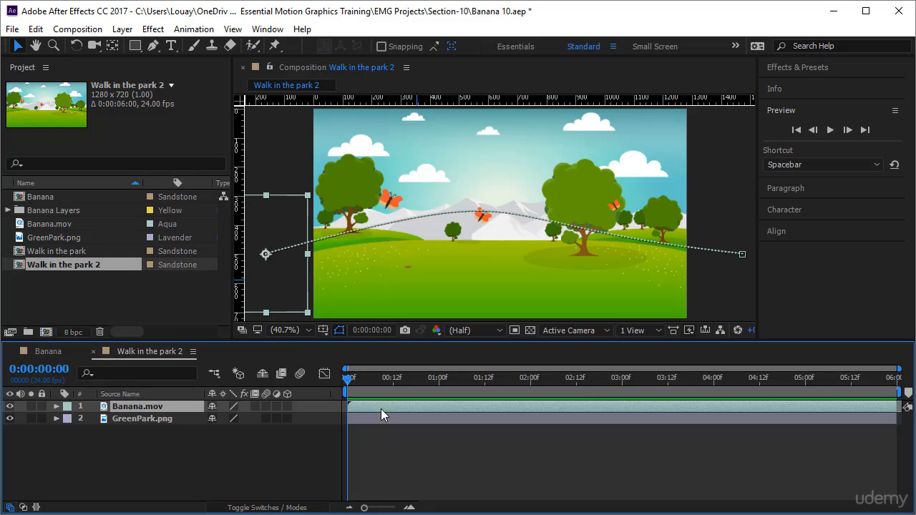
{"action": "key", "text": "Delete"}
{"action": "left_click", "coordinate": [74, 198]}
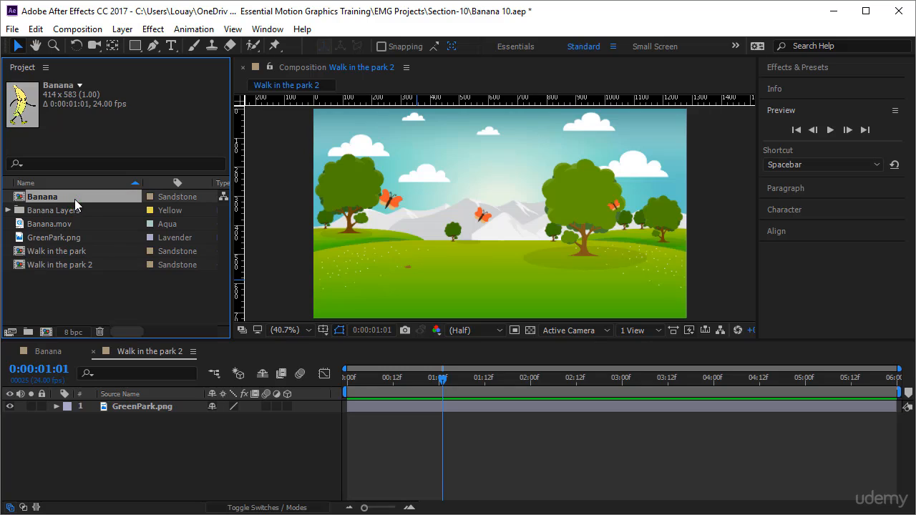
{"action": "left_click_drag", "start_coordinate": [74, 198], "coordinate": [136, 408]}
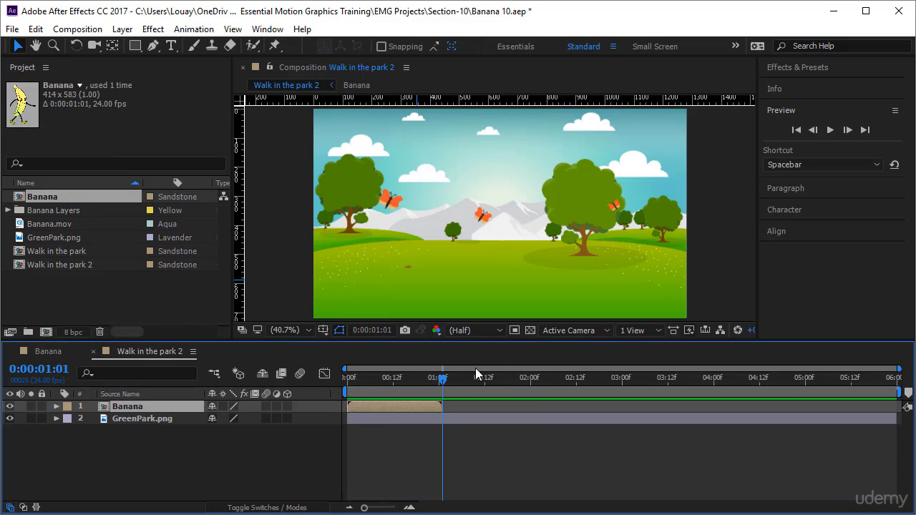
{"action": "left_click_drag", "start_coordinate": [443, 379], "coordinate": [329, 389]}
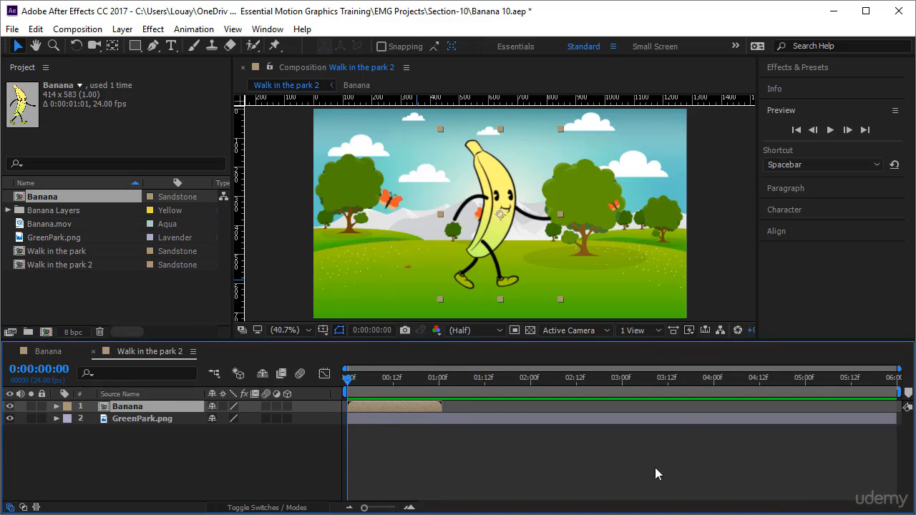
{"action": "key", "text": "space"}
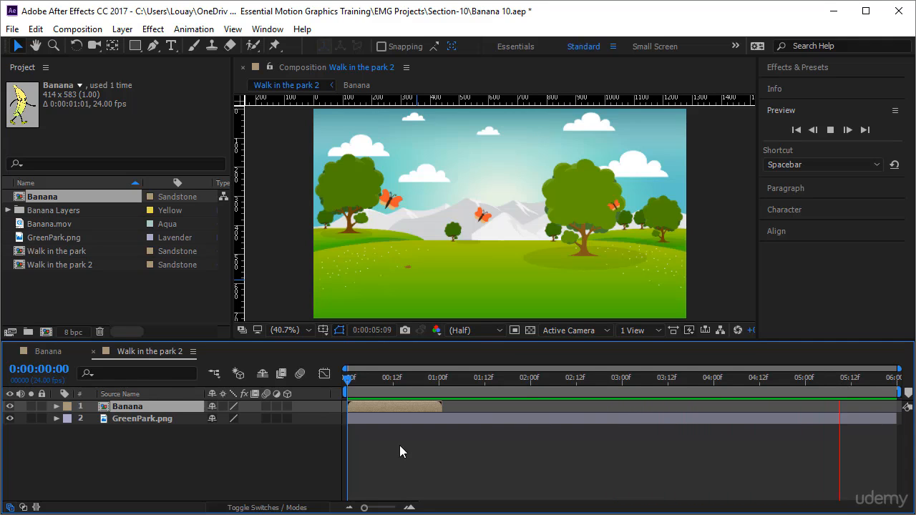
- Enable time remapping on the Banana layer
{"action": "right_click", "coordinate": [179, 406]}
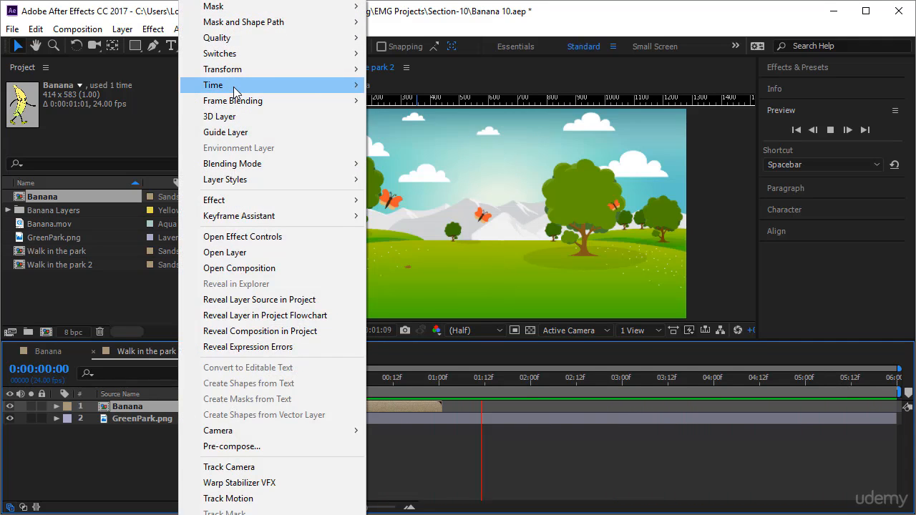
{"action": "mouse_move", "coordinate": [239, 93]}
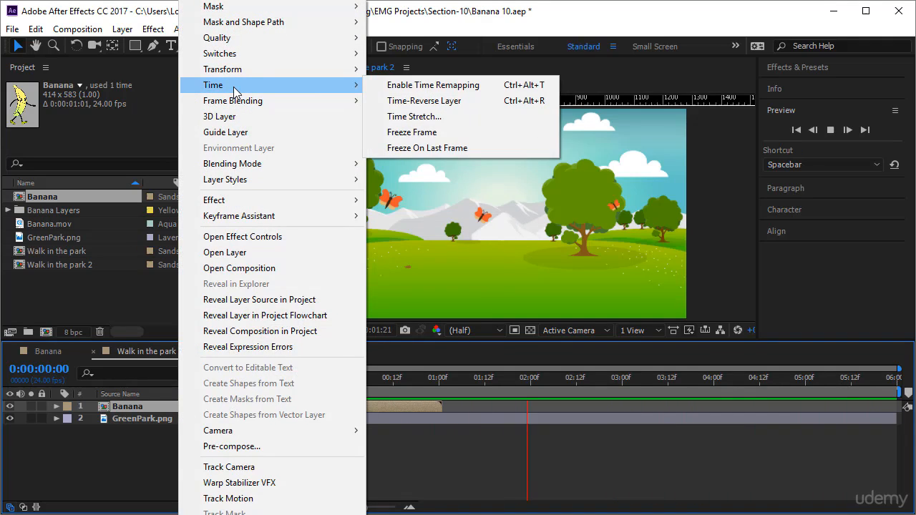
{"action": "left_click", "coordinate": [391, 86]}
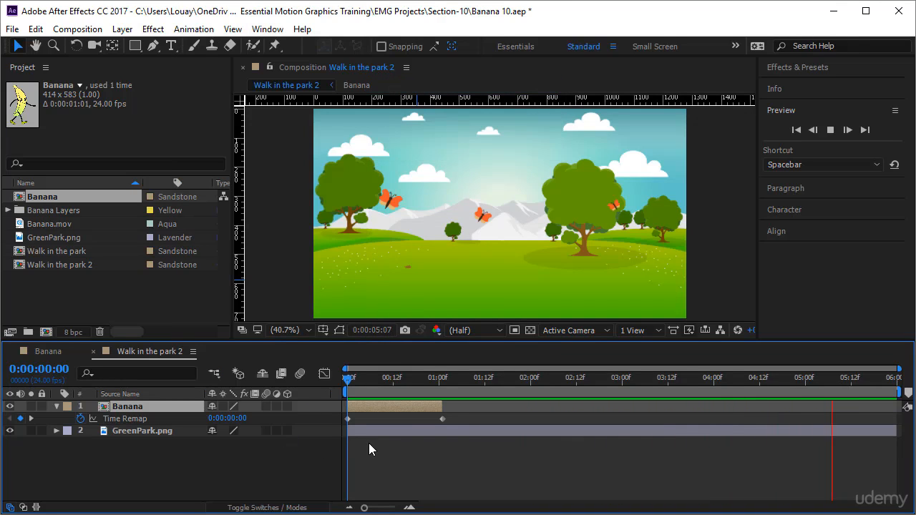
- Set the Time Remap value of the Banana layer's last keyframe, at 0:00:01:01, to 0:00:01:00
{"action": "left_click", "coordinate": [349, 377]}
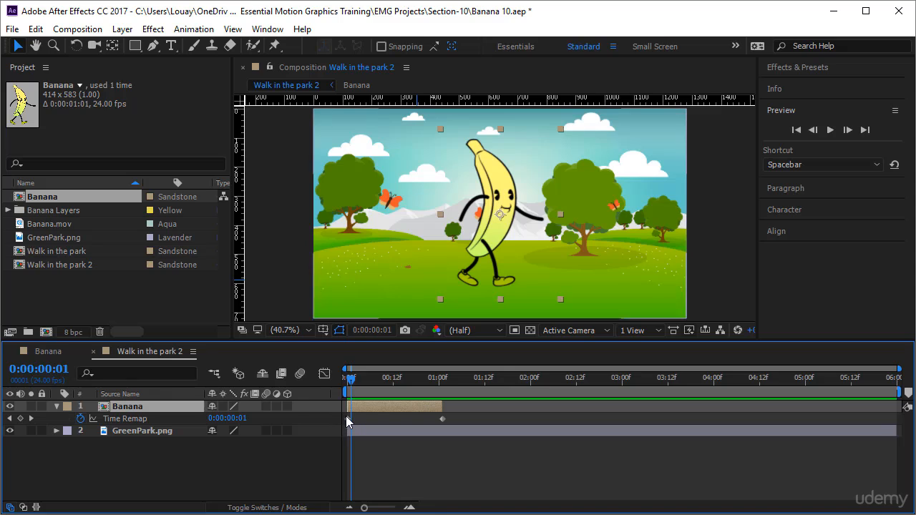
{"action": "left_click_drag", "start_coordinate": [353, 379], "coordinate": [348, 382]}
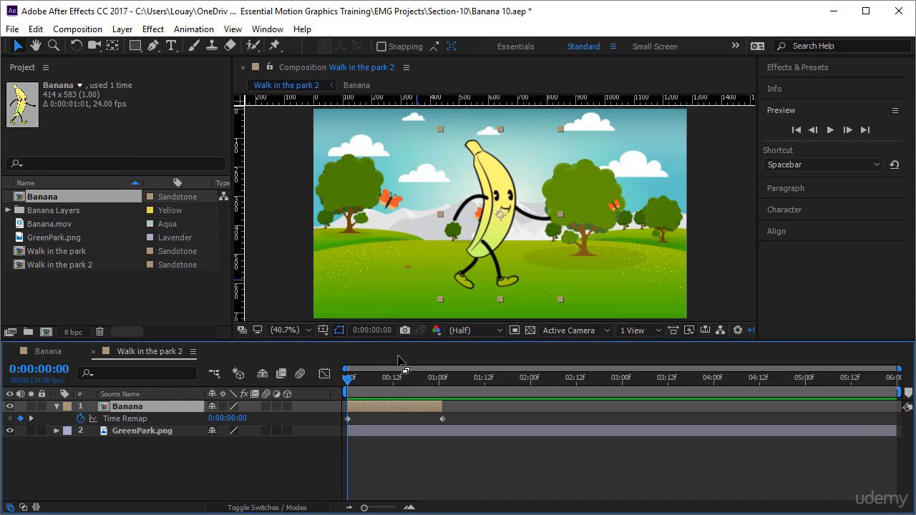
{"action": "key", "text": "k"}
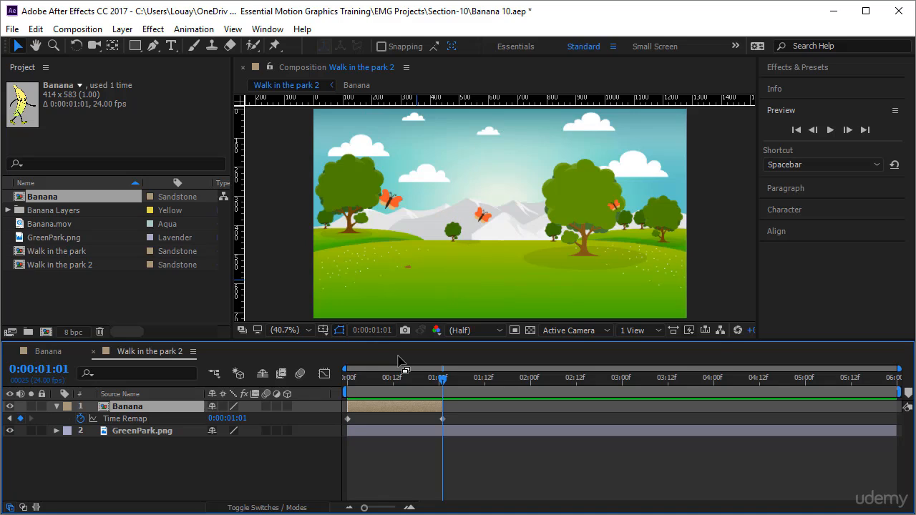
{"action": "left_click", "coordinate": [236, 421]}
{"action": "type", "text": "1:"}
{"action": "type", "text": "00"}
{"action": "key", "text": "Return"}
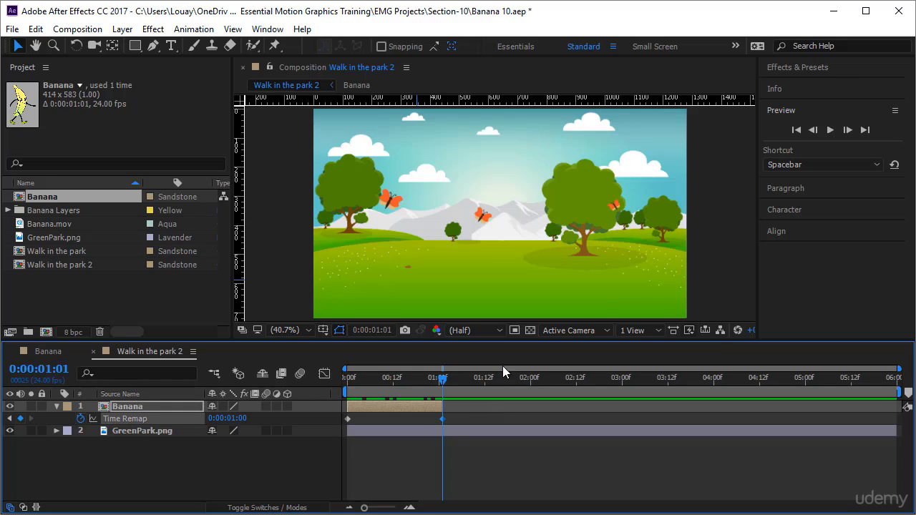
- Extend the Banana layer's out point to the end of the six-second composition and preview it from the start
{"action": "left_click", "coordinate": [396, 413]}
{"action": "left_click_drag", "start_coordinate": [447, 408], "coordinate": [896, 416]}
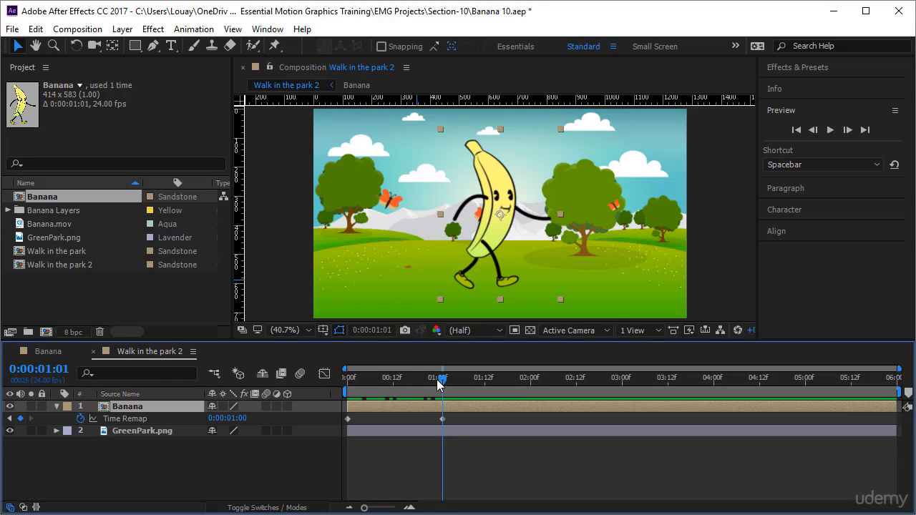
{"action": "key", "text": "Home"}
{"action": "key", "text": "space"}
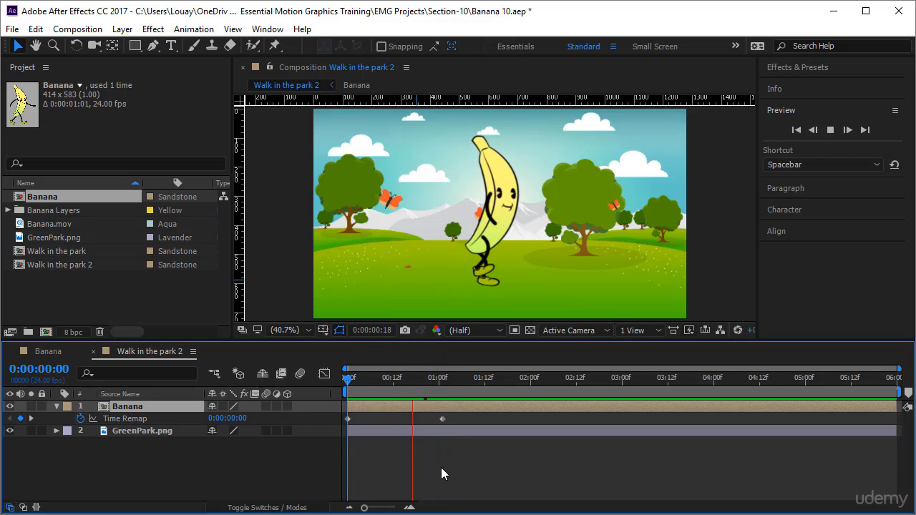
{"action": "key", "text": "space"}
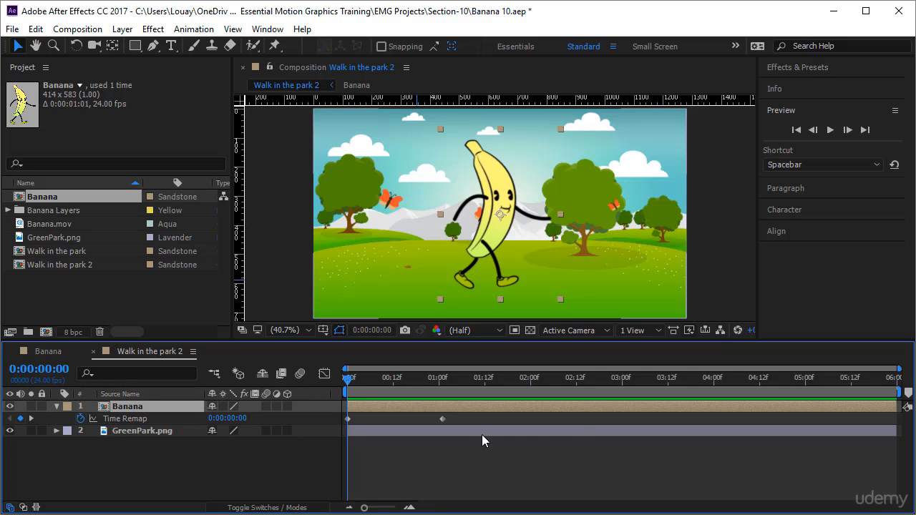
- Add the expression loopOut() to the Banana layer's Time Remap property
{"action": "left_click", "coordinate": [80, 420], "text": "alt"}
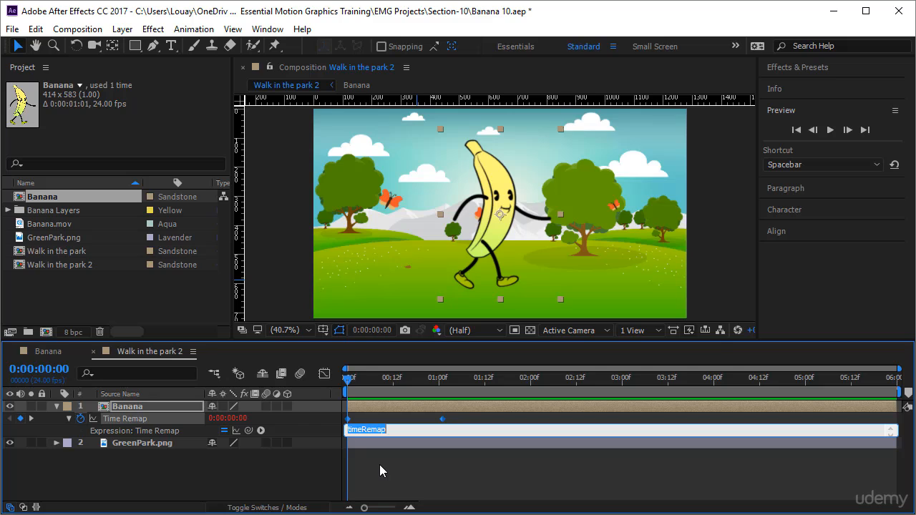
{"action": "type", "text": "loopOut()"}
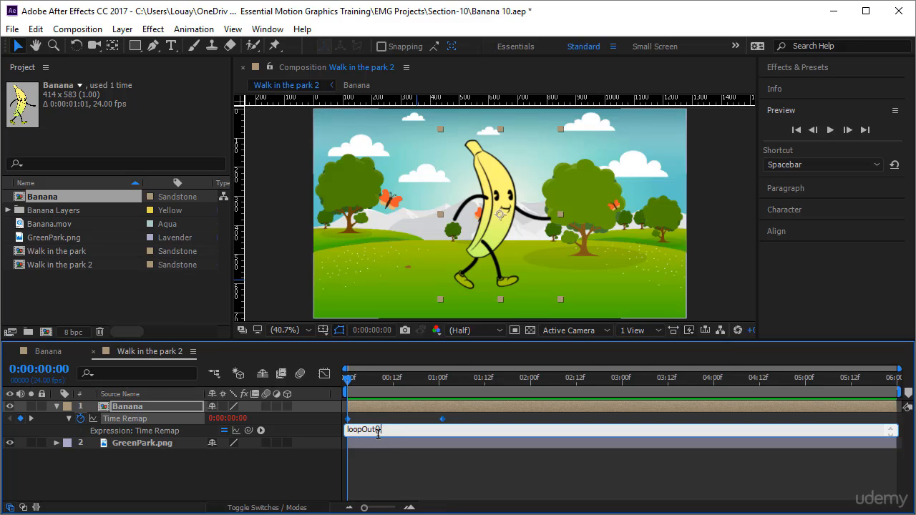
{"action": "left_click", "coordinate": [388, 461]}
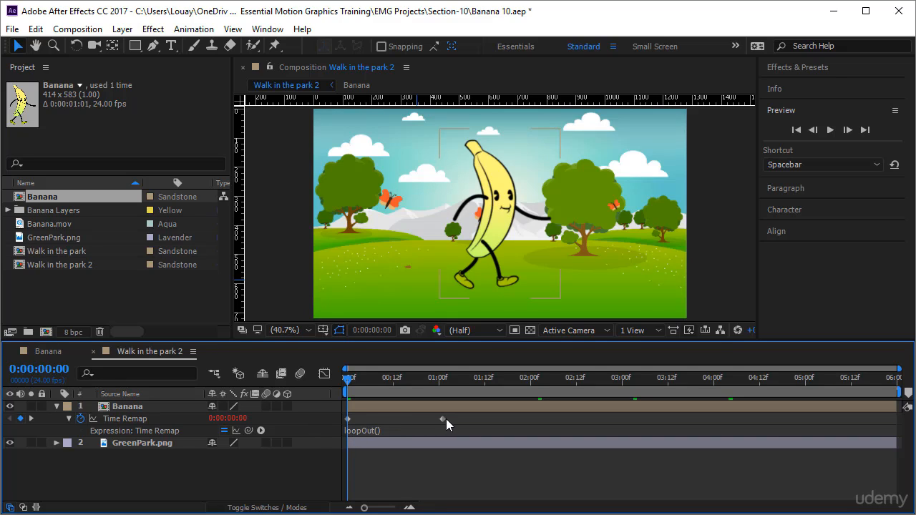
- Check the banana's walk loop around the last Time Remap keyframe and preview the full animation
{"action": "left_click_drag", "start_coordinate": [347, 385], "coordinate": [439, 403]}
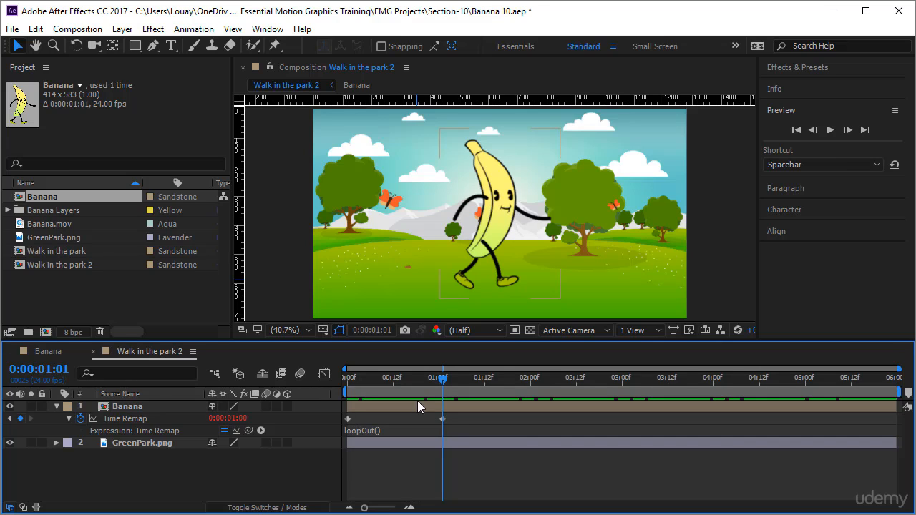
{"action": "key", "text": "space"}
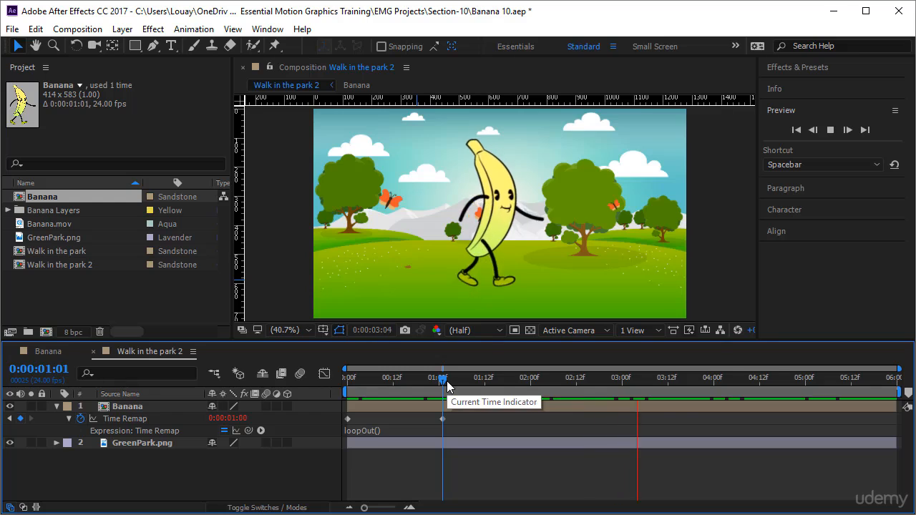
{"action": "left_click_drag", "start_coordinate": [447, 380], "coordinate": [277, 442]}
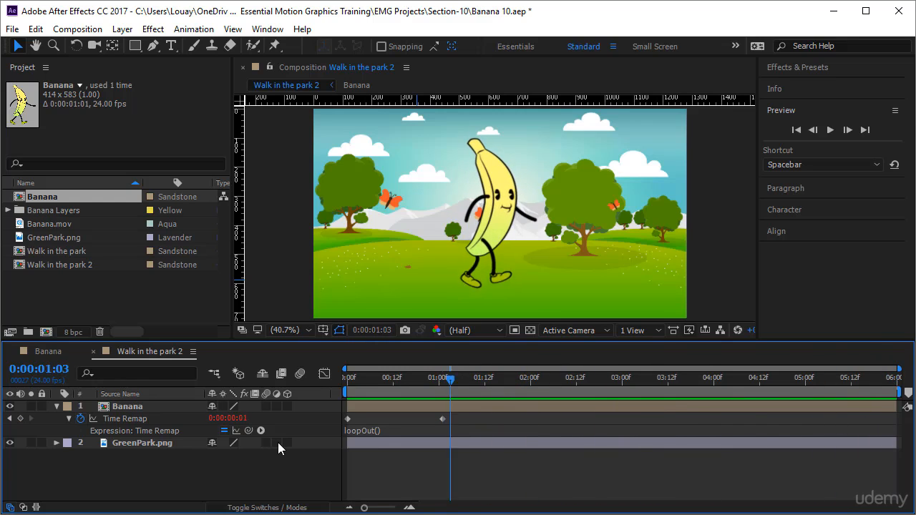
{"action": "key", "text": "space"}
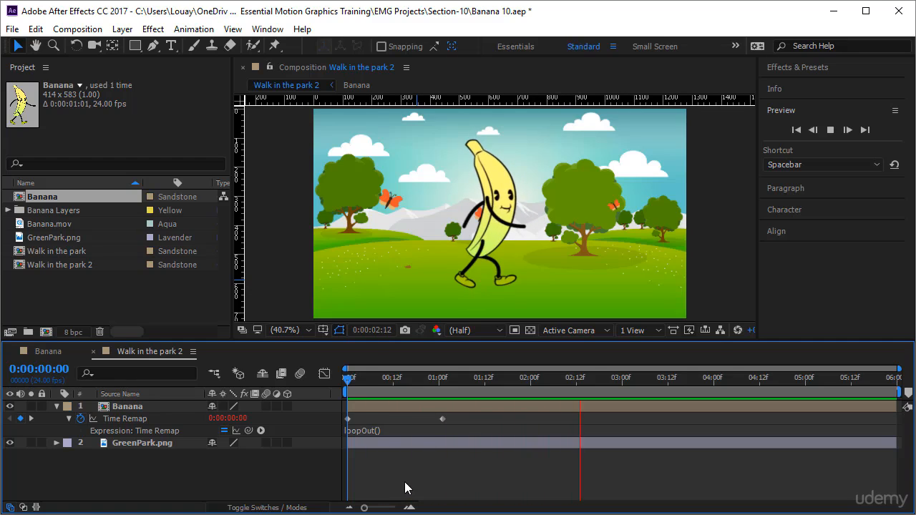
- Scale the Banana layer down to 77% and stop the preview
{"action": "left_click", "coordinate": [57, 407]}
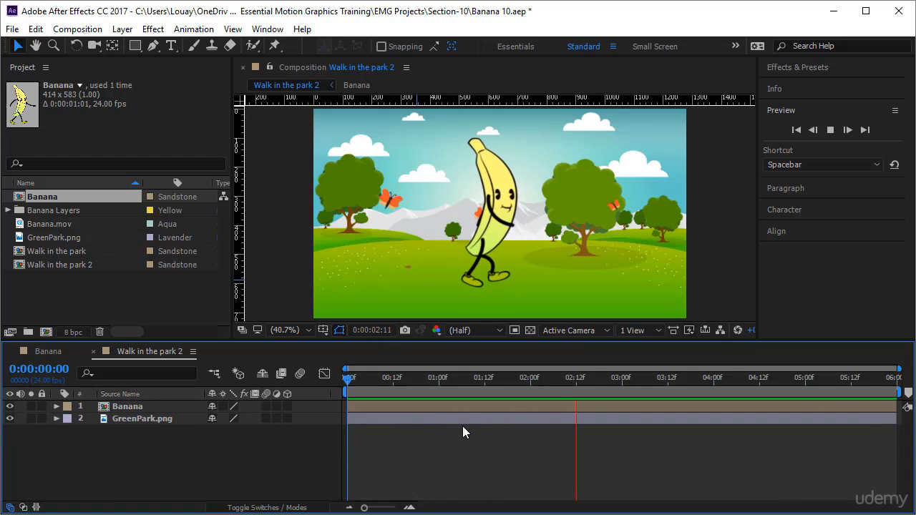
{"action": "left_click", "coordinate": [143, 407]}
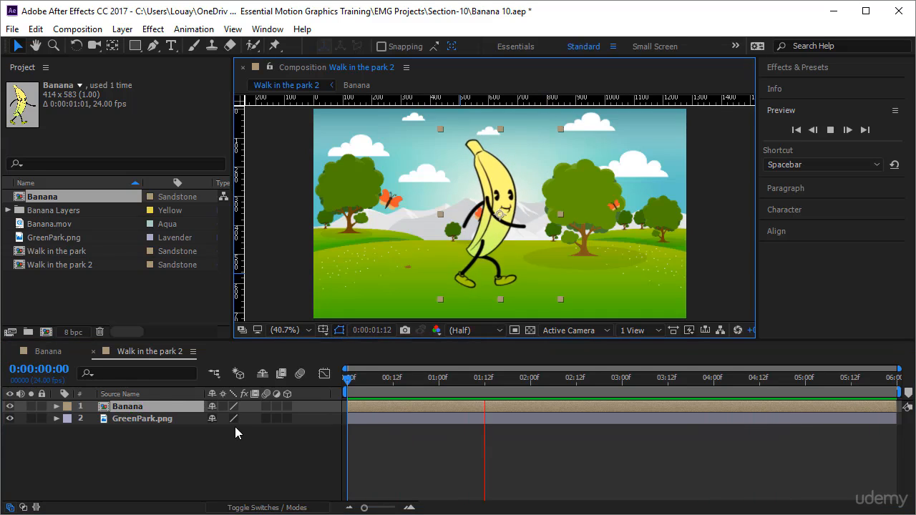
{"action": "key", "text": "s"}
{"action": "mouse_move", "coordinate": [251, 418]}
{"action": "left_mouse_down"}
{"action": "mouse_move", "coordinate": [223, 432]}
{"action": "mouse_move", "coordinate": [249, 428]}
{"action": "left_mouse_up"}
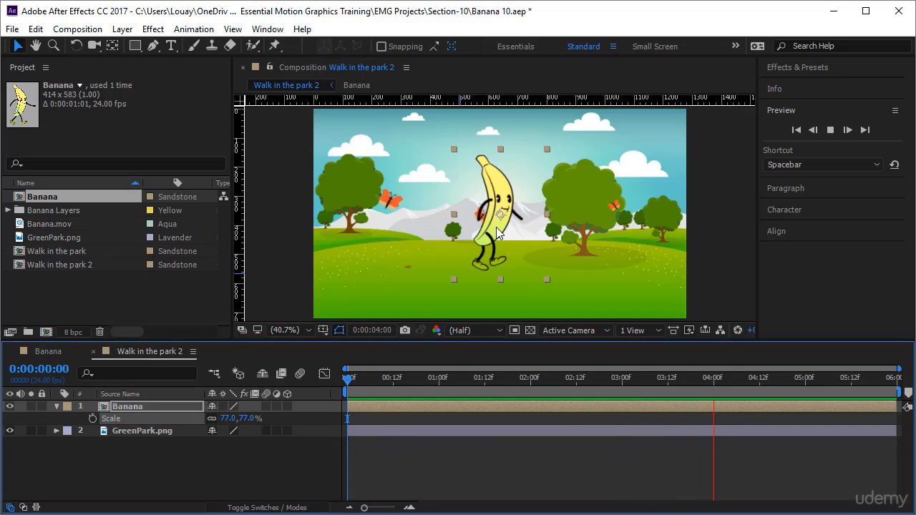
{"action": "key", "text": "space"}
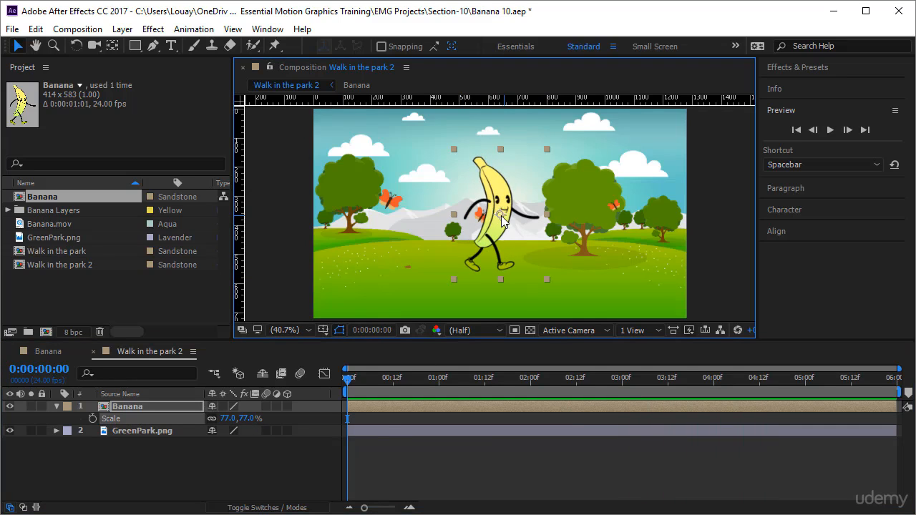
- Place the banana outside the frame's left edge at about -166, 485 and set a Position keyframe at time 0
{"action": "left_click_drag", "start_coordinate": [501, 221], "coordinate": [266, 252]}
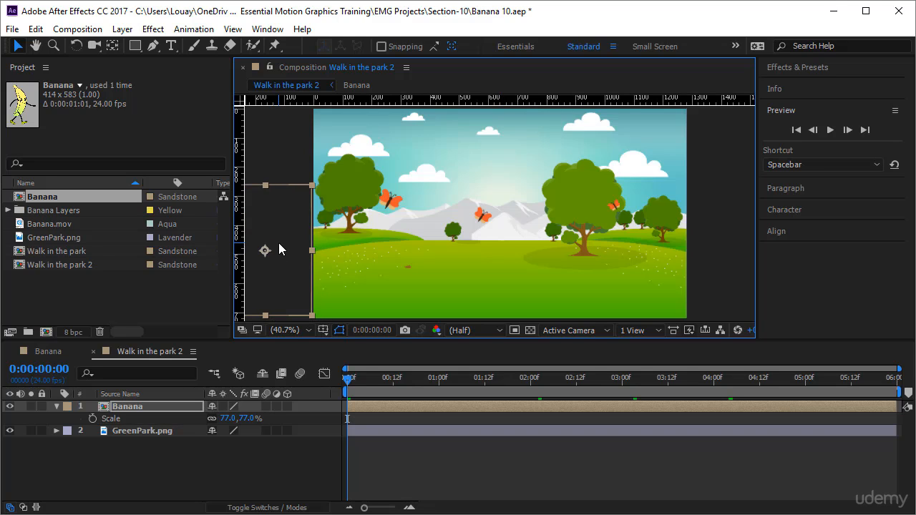
{"action": "key", "text": "p"}
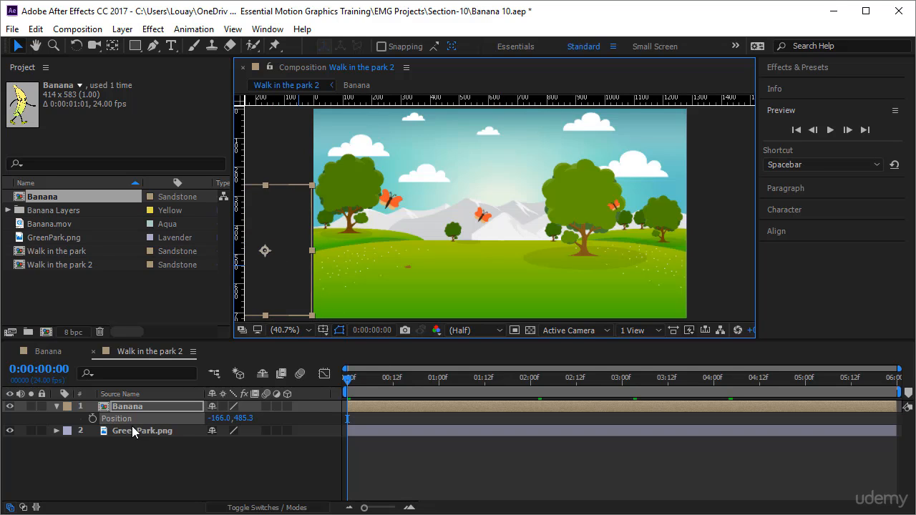
{"action": "left_click", "coordinate": [92, 419]}
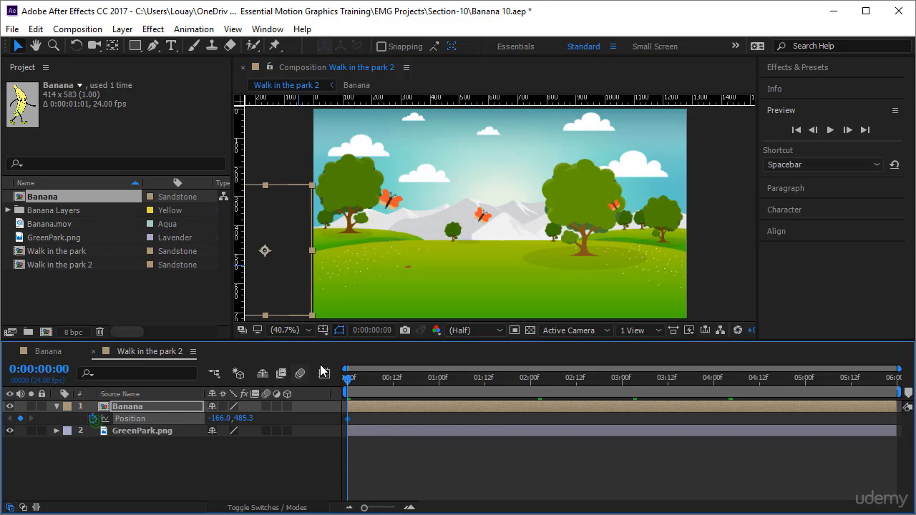
- At 0:00:05:23, move the banana straight across past the frame's right edge to about 1458, 485 and preview the walk
{"action": "left_click_drag", "start_coordinate": [347, 377], "coordinate": [893, 377]}
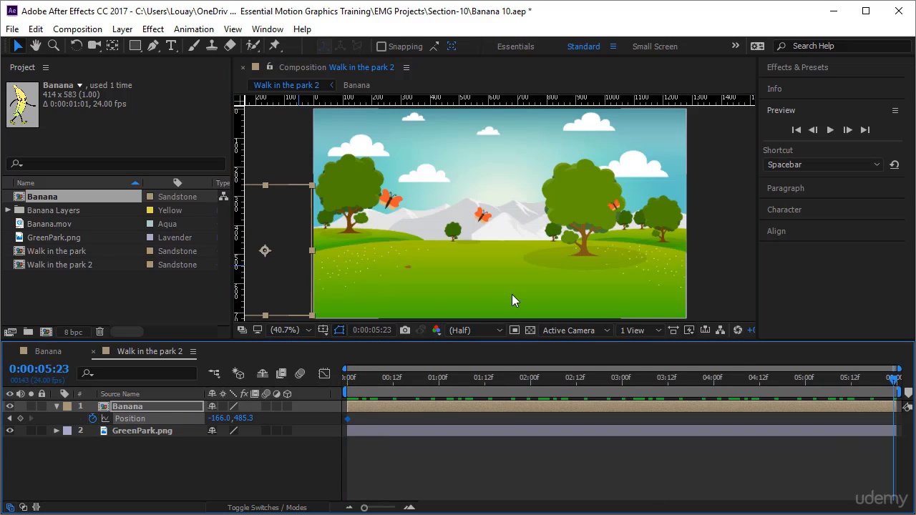
{"action": "left_click", "coordinate": [282, 274]}
{"action": "left_click_drag", "start_coordinate": [282, 279], "coordinate": [756, 248]}
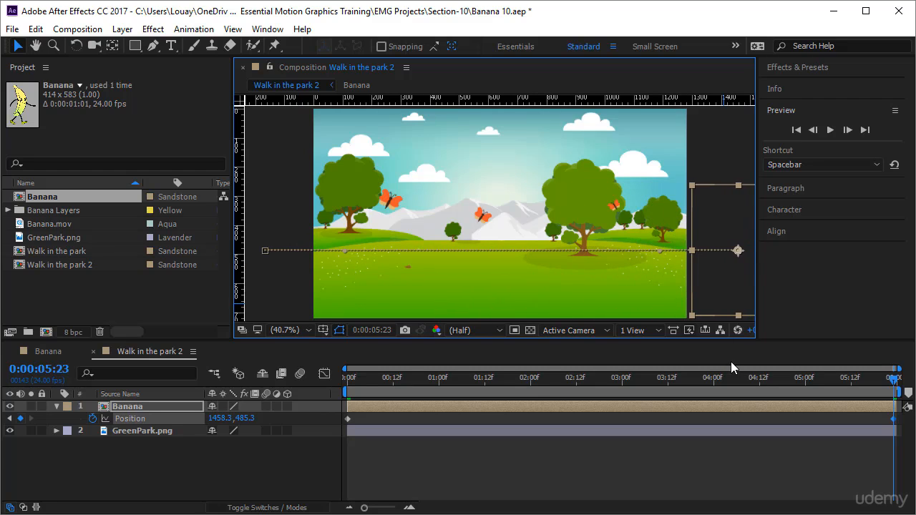
{"action": "key", "text": "space"}
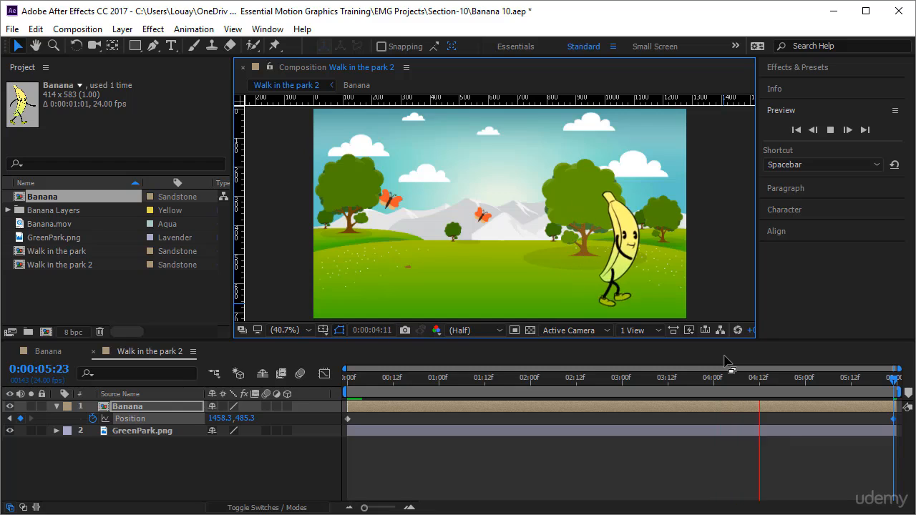
- Show the Banana layer's Time Remap property together with Position and expand it to its expression
{"action": "left_click", "coordinate": [163, 407]}
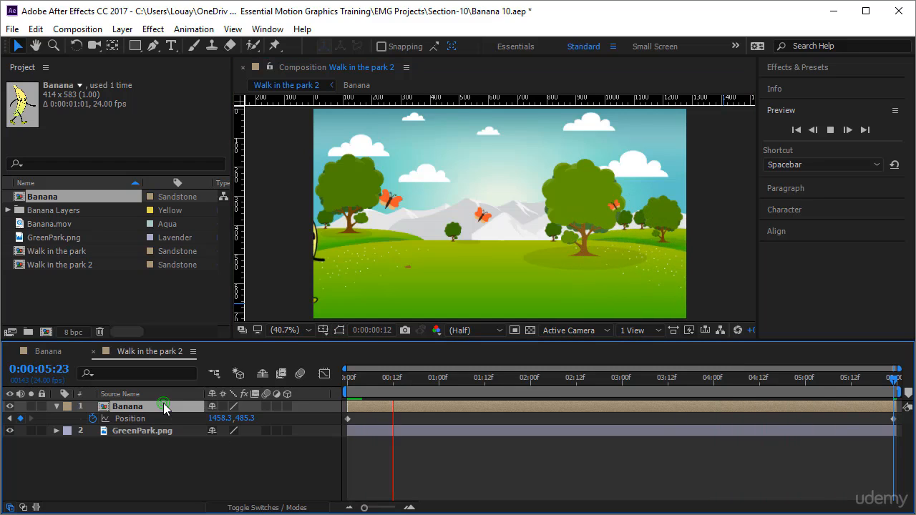
{"action": "key", "text": "ctrl+alt+t"}
{"action": "left_click", "coordinate": [150, 420]}
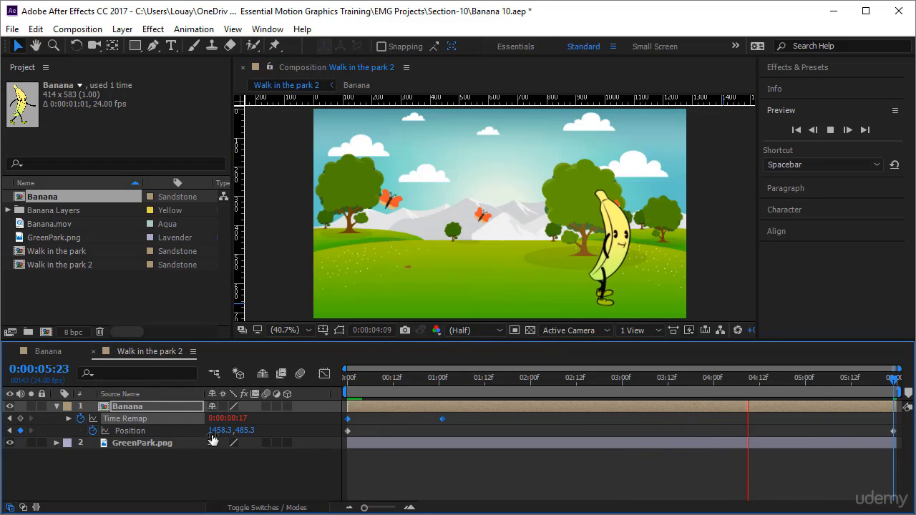
{"action": "left_click", "coordinate": [72, 422]}
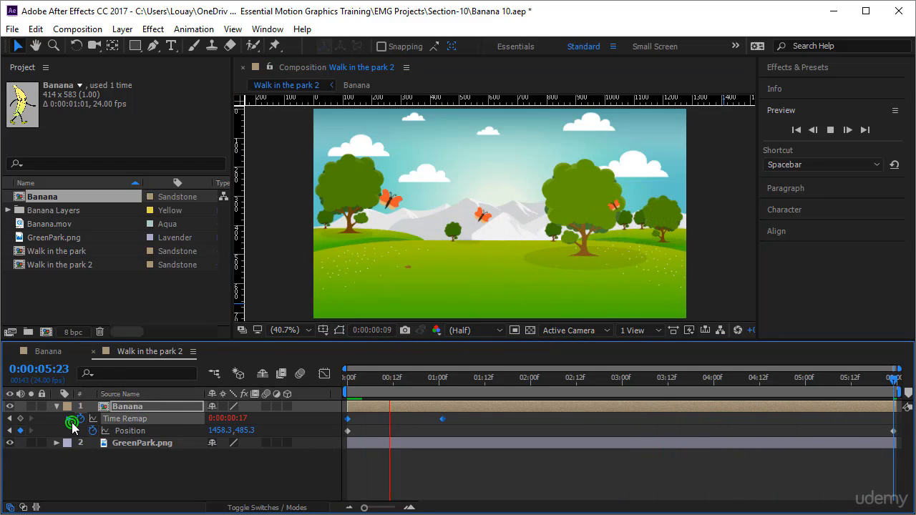